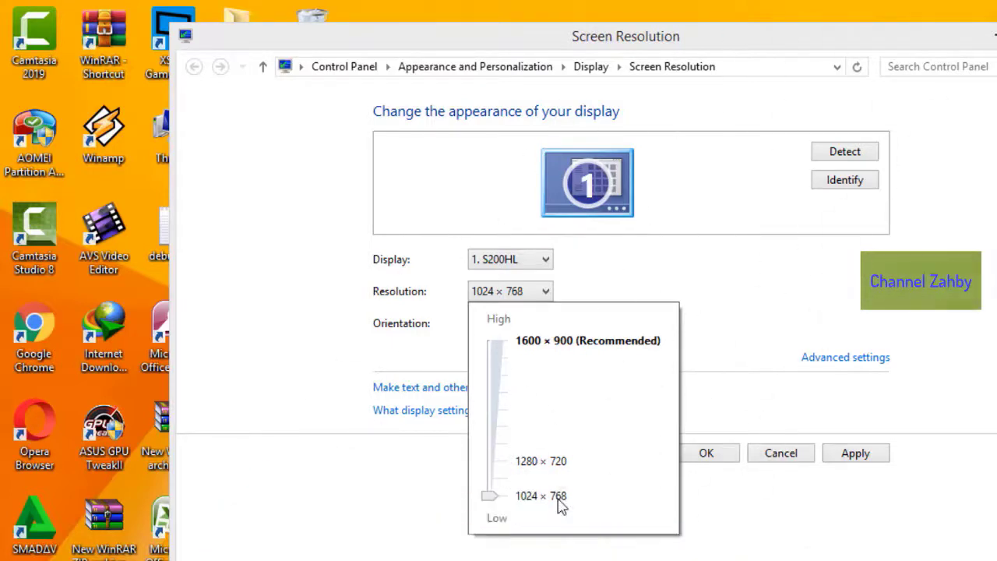
Step: Try the 1280 × 720 and 1600 × 900 options, choose 1024 × 768 as the screen resolution, and apply it
click(521, 471)
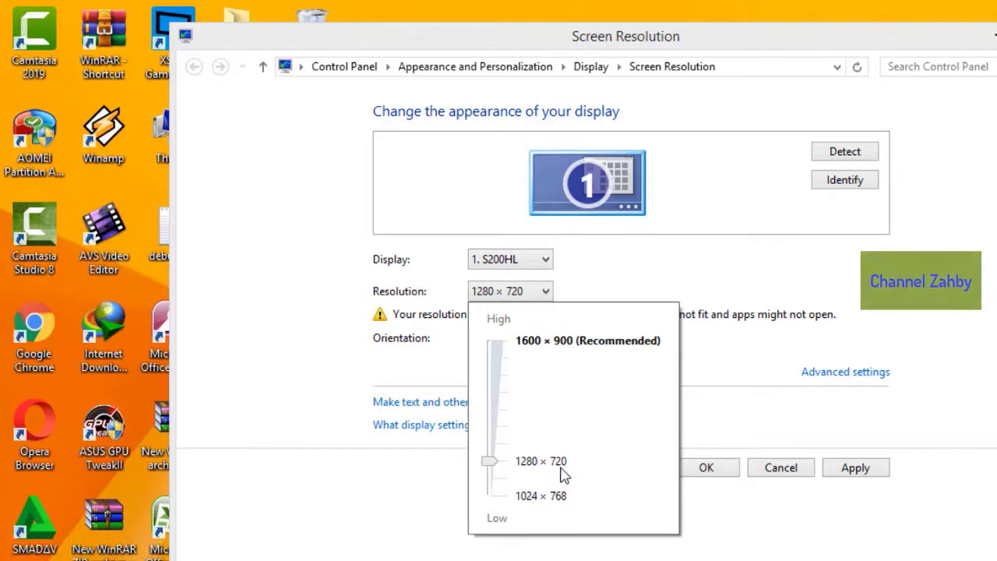
click(539, 342)
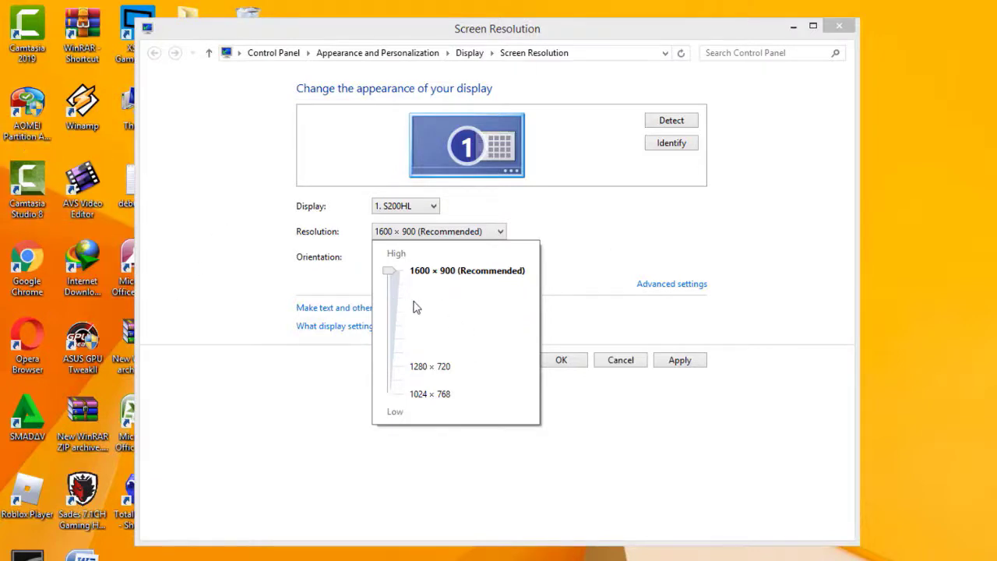
click(425, 370)
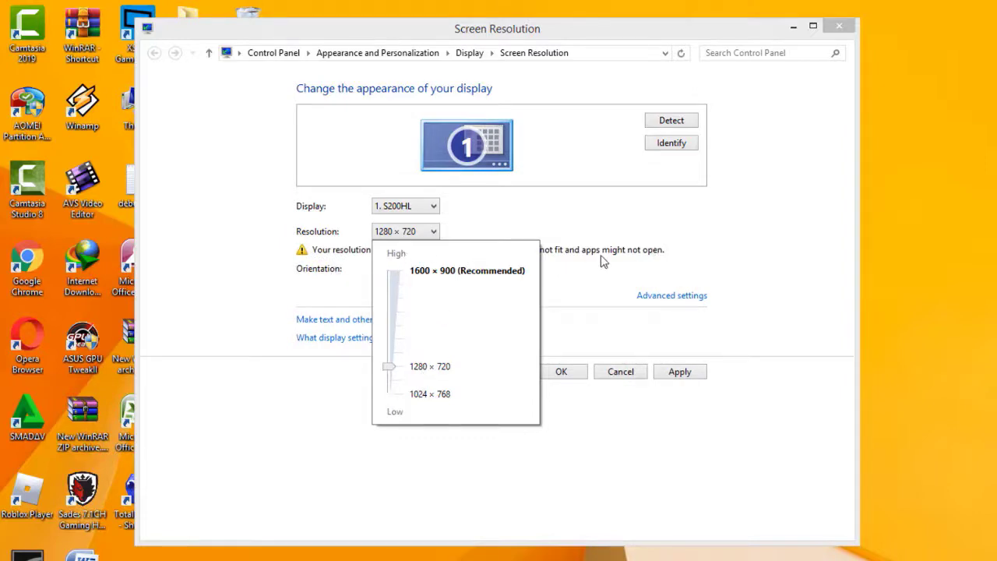
click(435, 396)
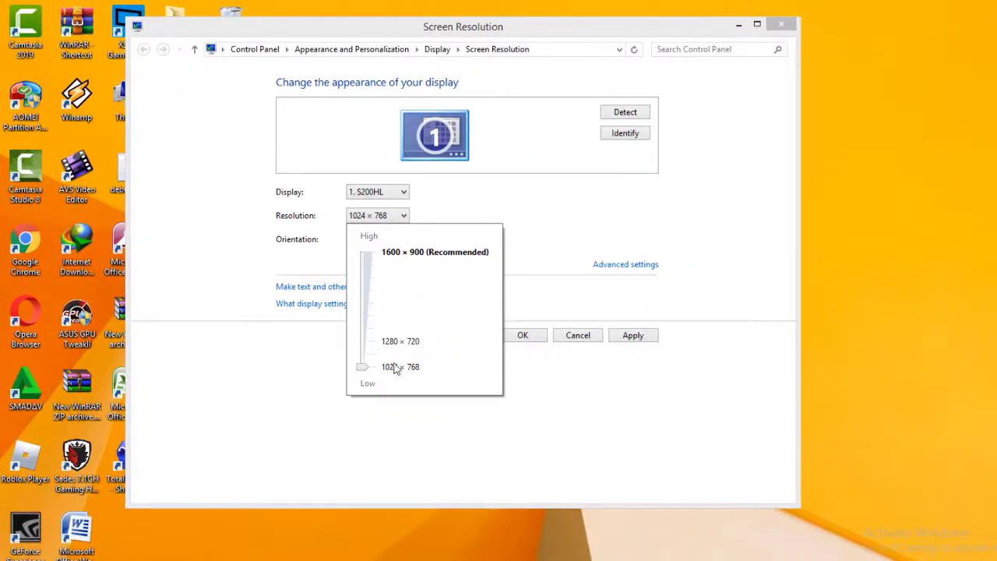
click(525, 336)
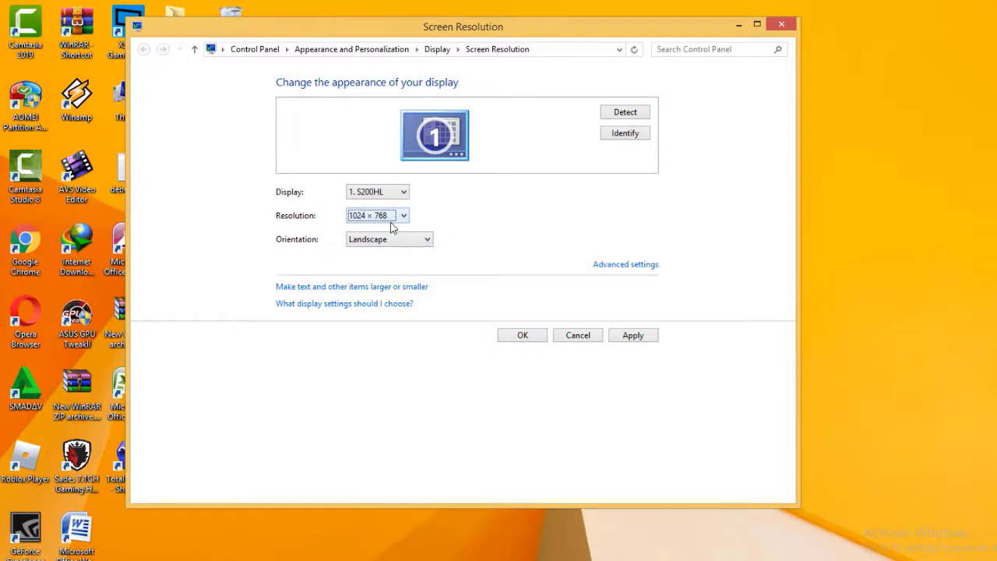
click(639, 341)
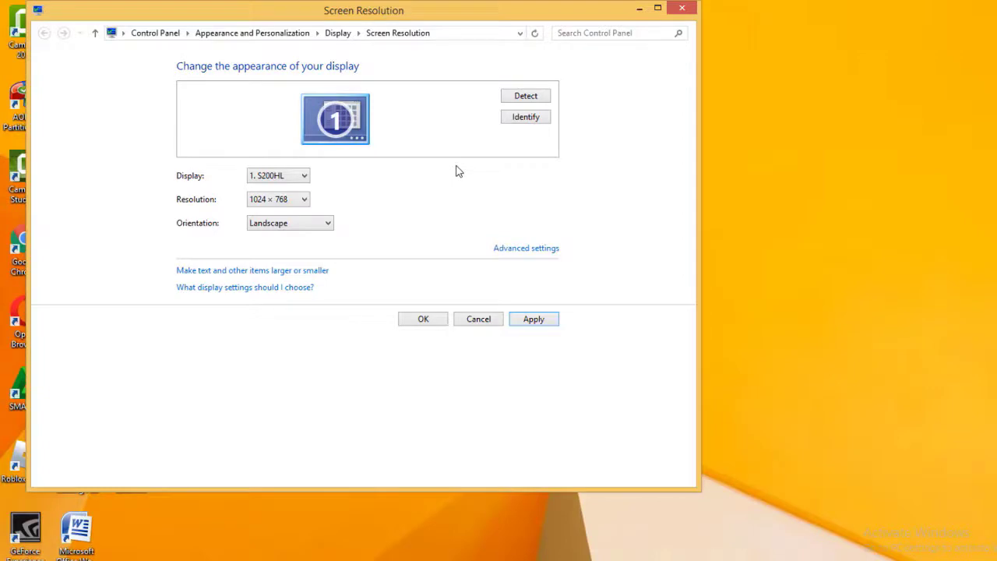
Step: Set the screen resolution to the recommended 1600 × 900 and confirm the display settings
click(304, 200)
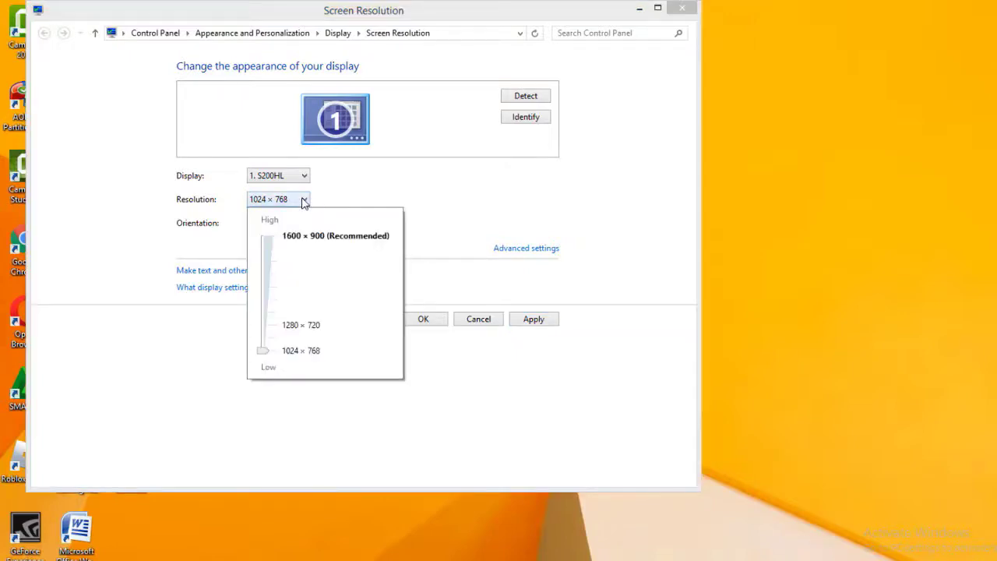
click(300, 238)
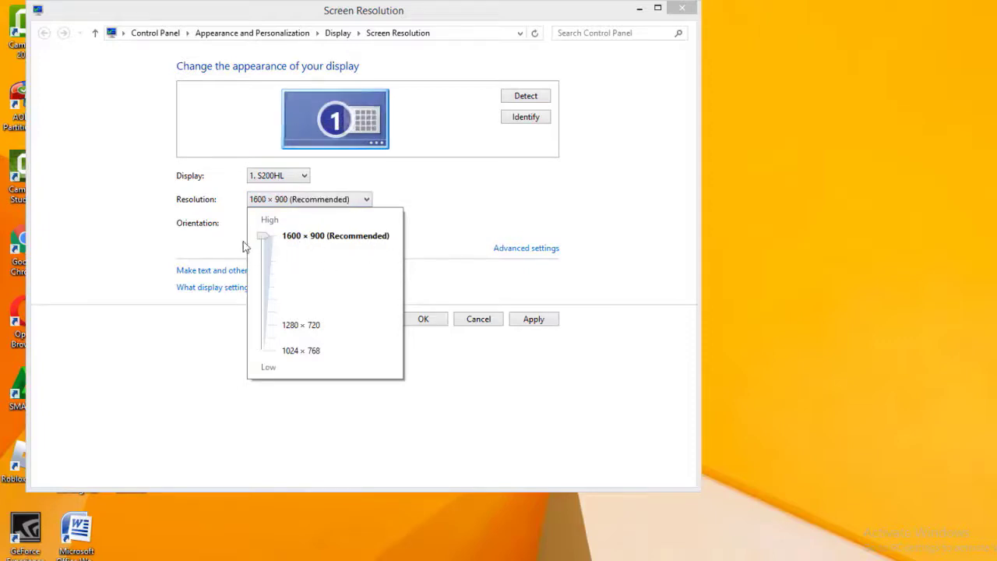
click(419, 325)
click(428, 322)
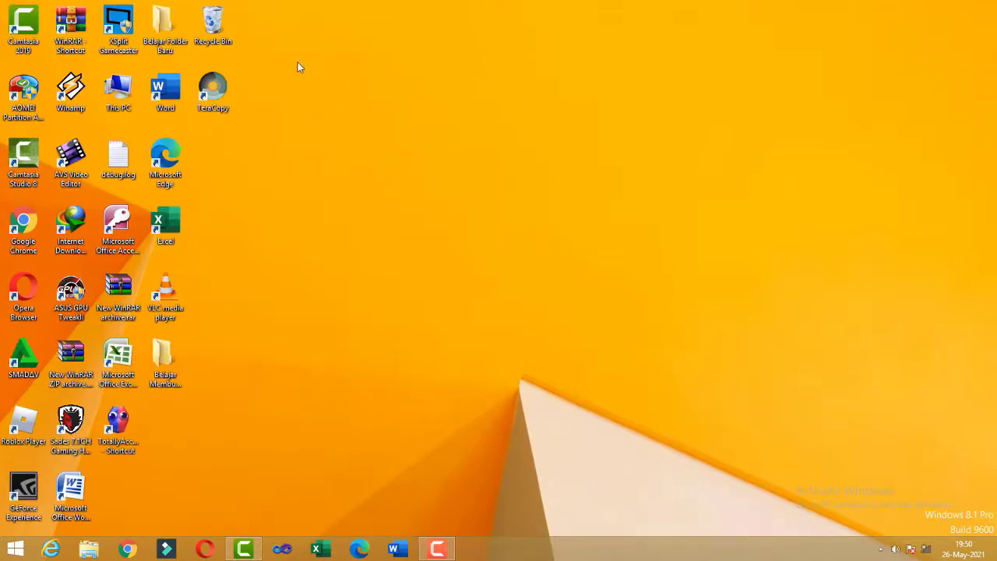
Step: Reopen the desktop's Screen Resolution settings to check the chosen resolution, and close the window
right_click(314, 23)
click(374, 144)
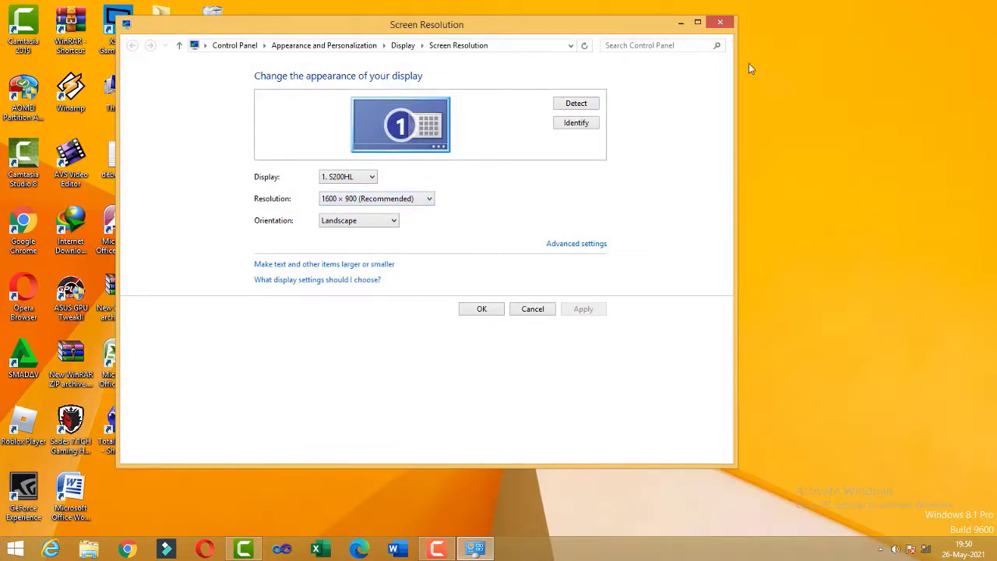
click(721, 26)
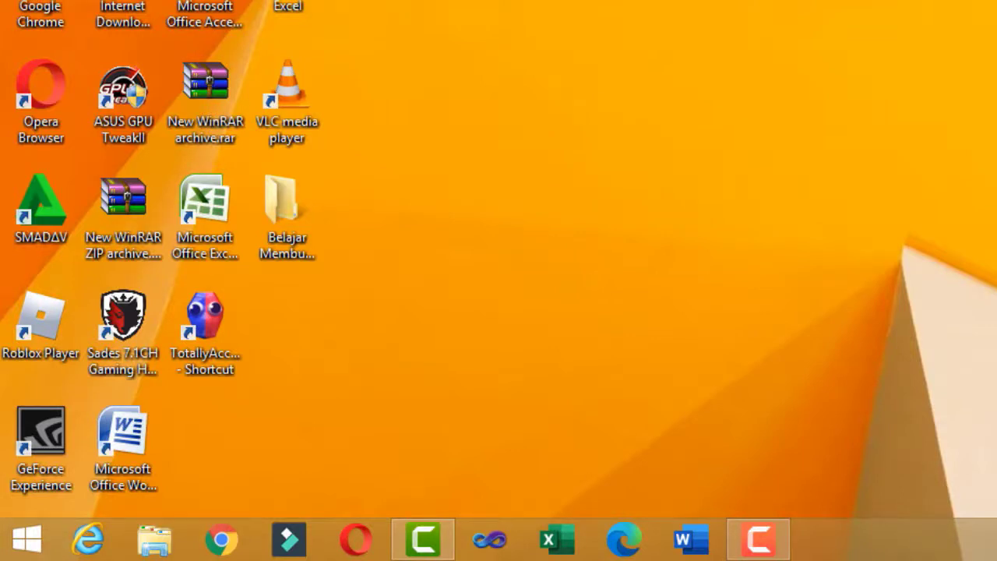
Step: Open Computer Management, view the hardware categories under Device Manager, and close the window
click(39, 536)
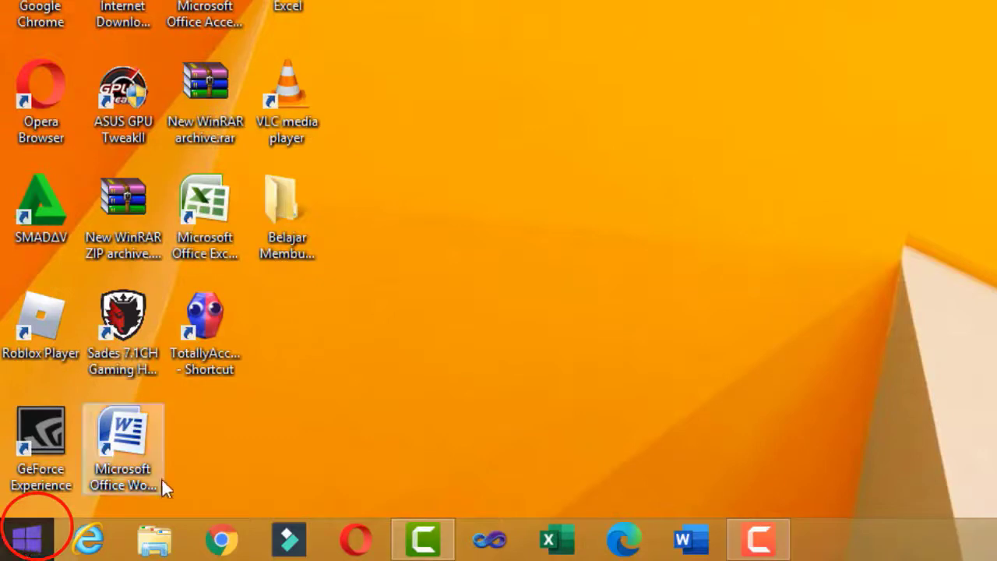
right_click(31, 549)
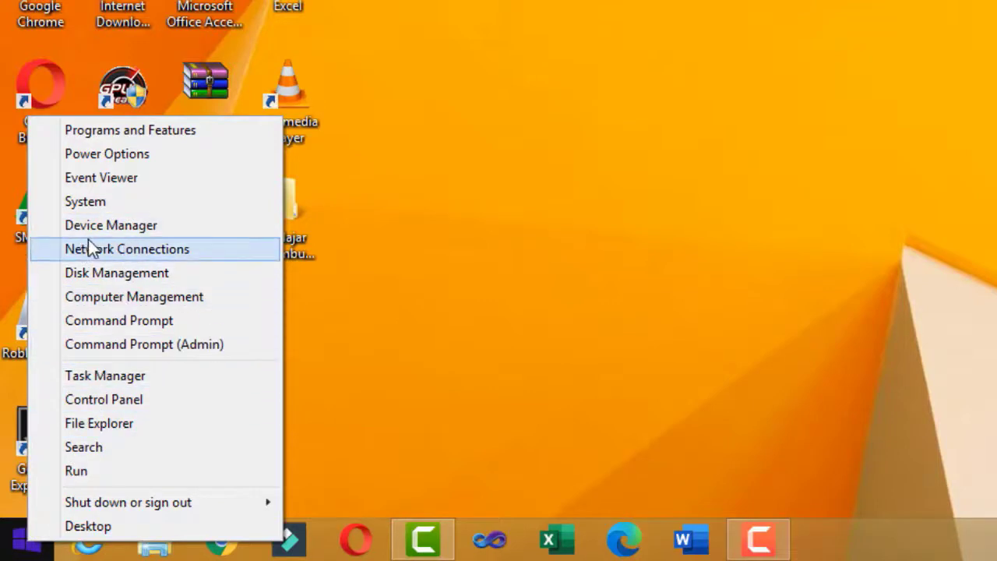
click(124, 301)
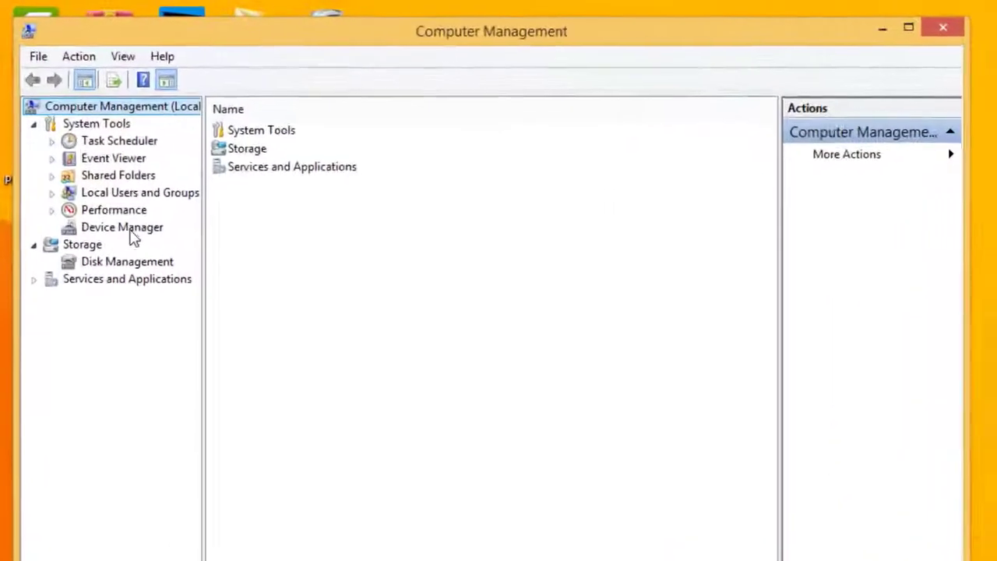
click(131, 233)
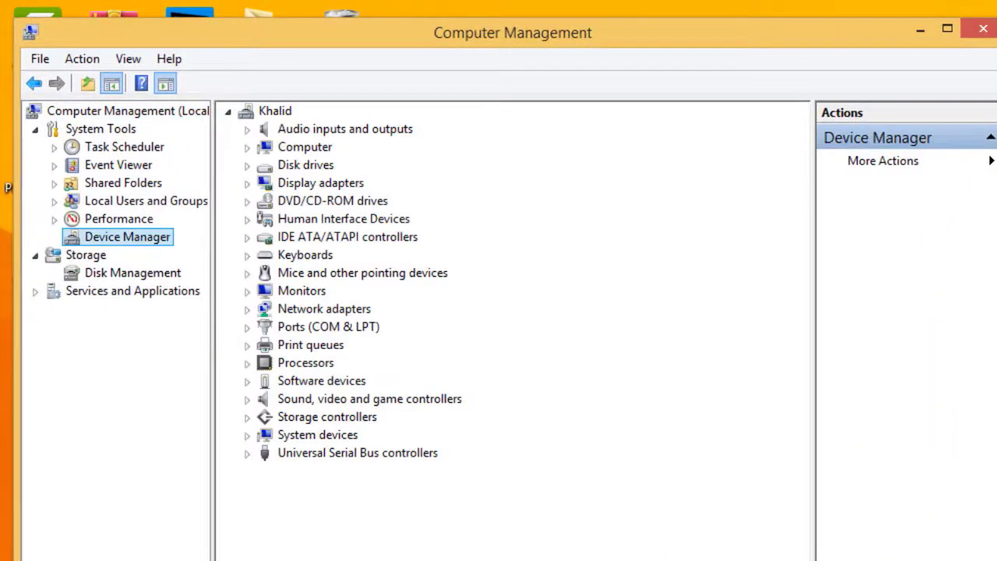
click(981, 30)
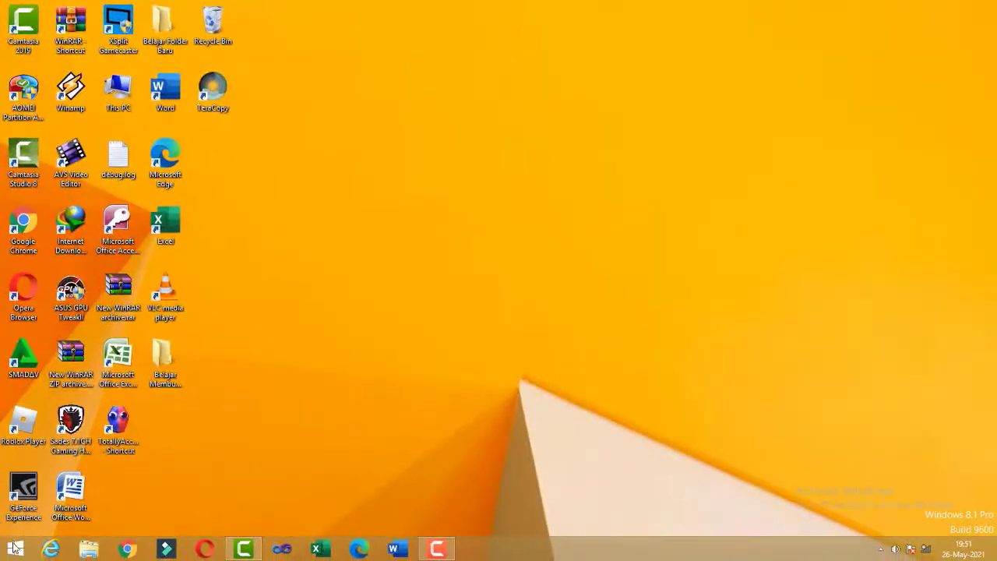
Step: Open Device Manager directly, check which graphics card is listed under Display adapters, and close the window
right_click(16, 549)
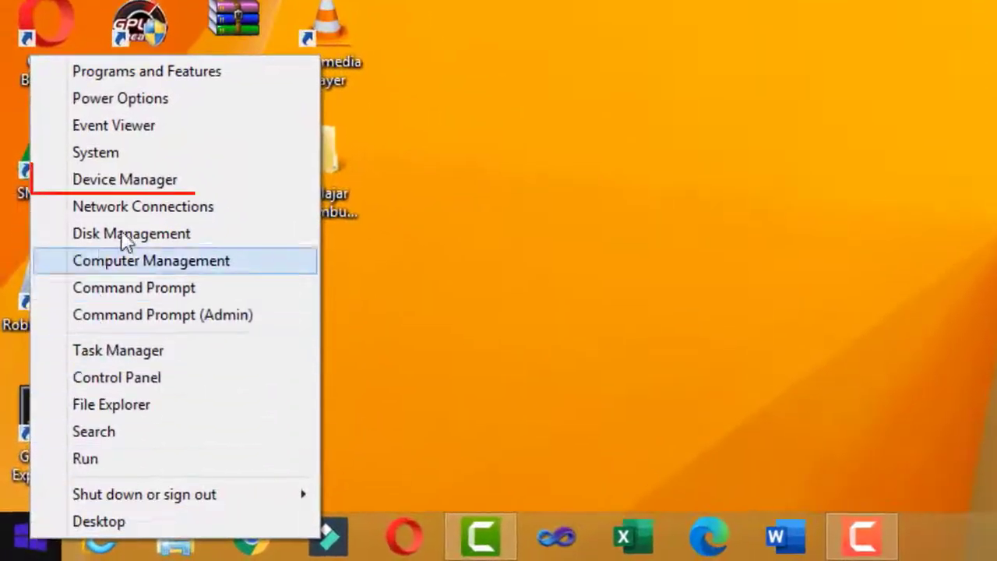
click(156, 186)
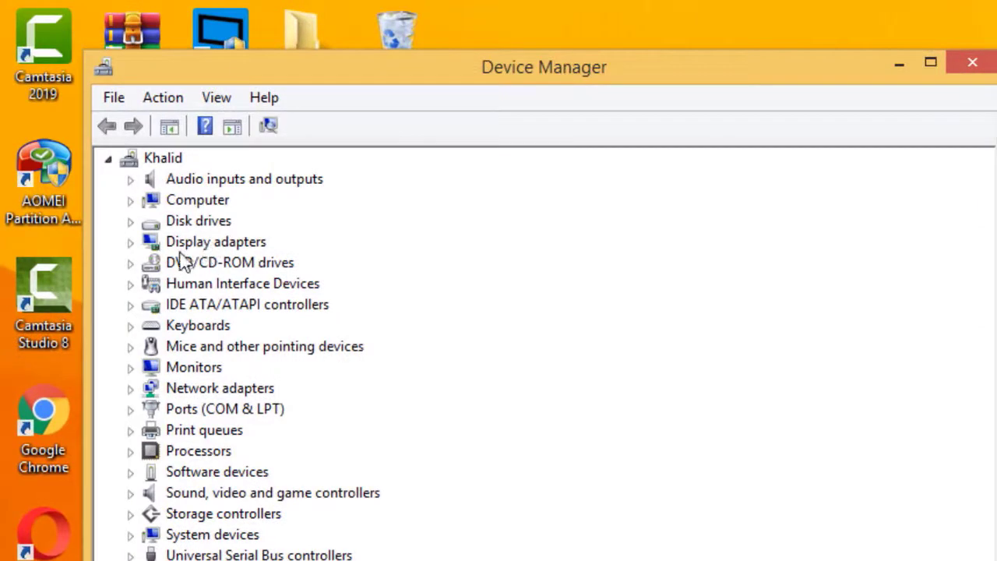
click(130, 242)
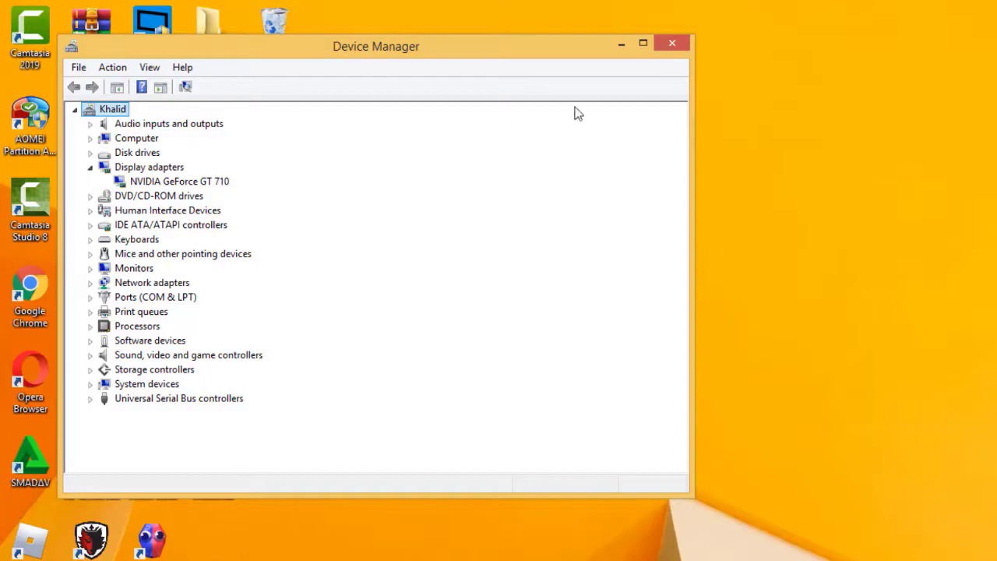
click(671, 46)
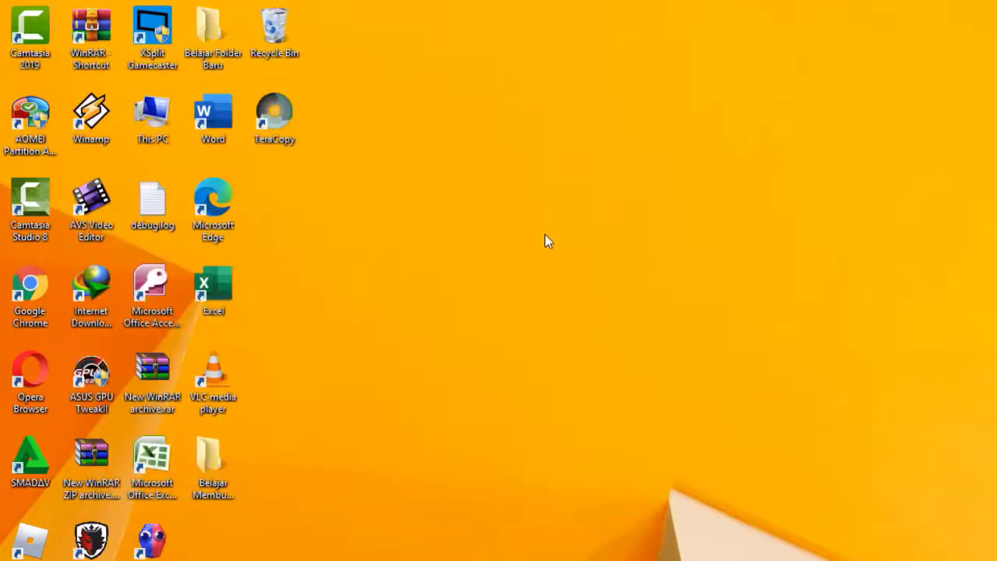
Step: Open the NVIDIA Control Panel from the desktop and review its image preview, Manage 3D settings and PhysX configuration pages
right_click(347, 57)
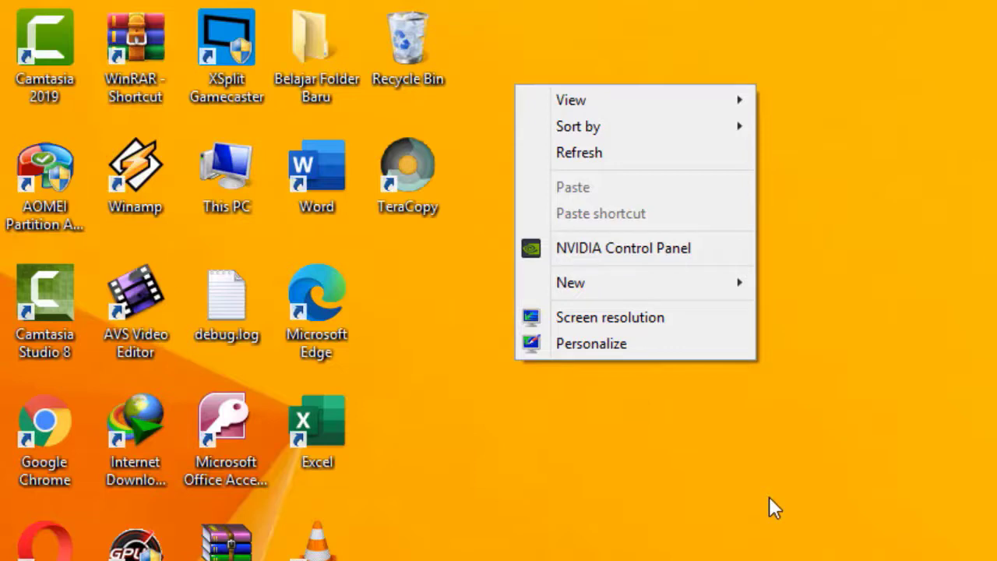
click(589, 247)
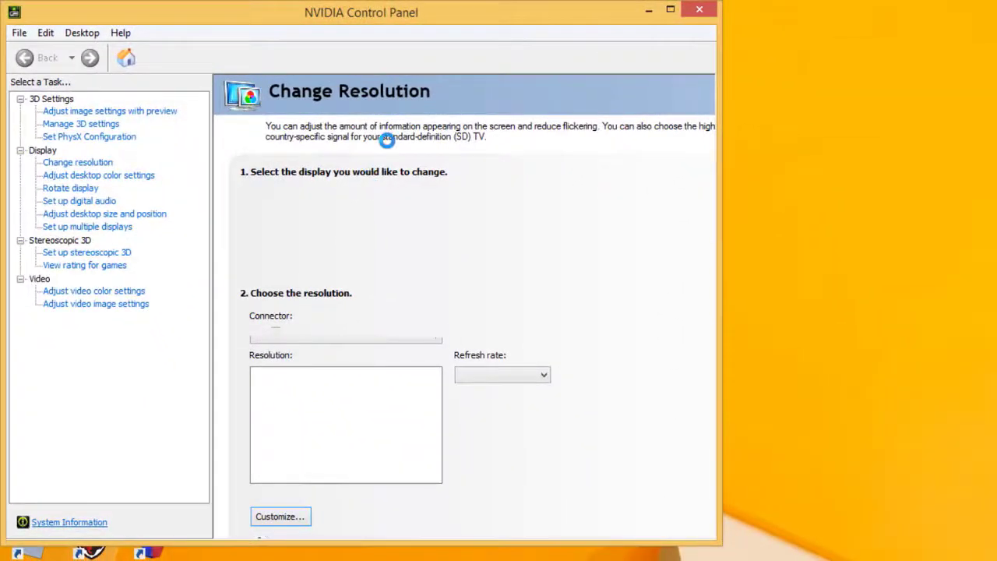
click(63, 113)
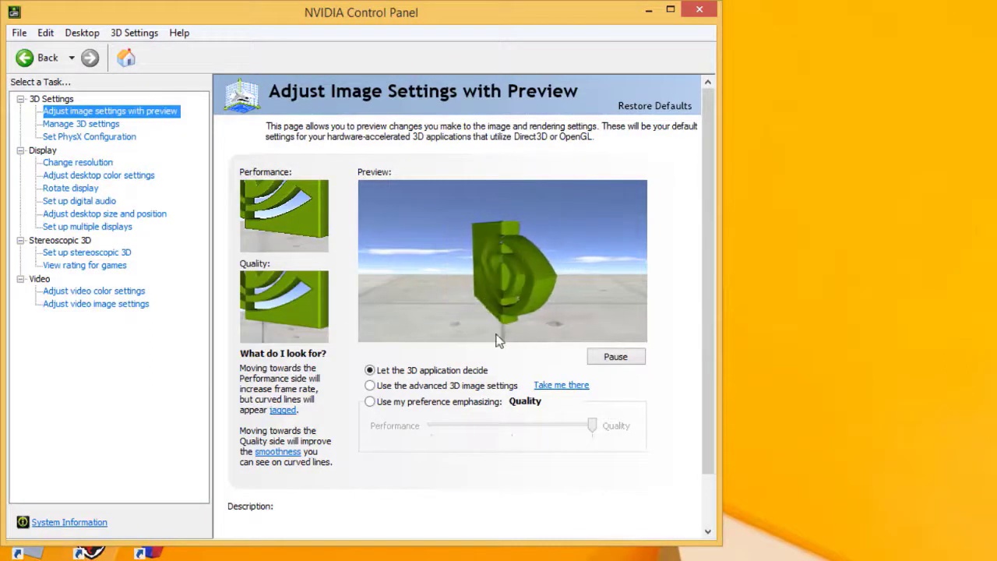
drag(354, 18, 393, 26)
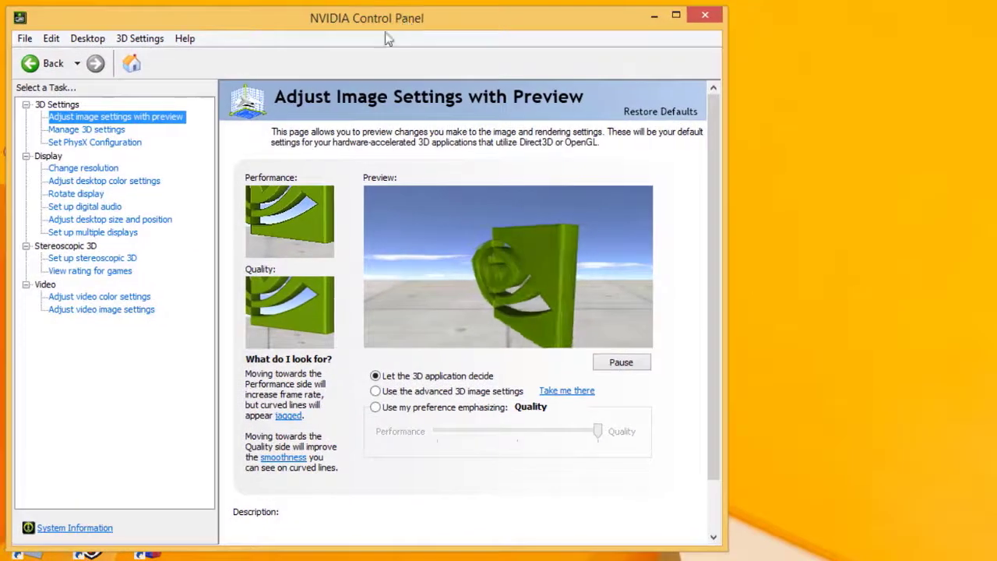
click(78, 130)
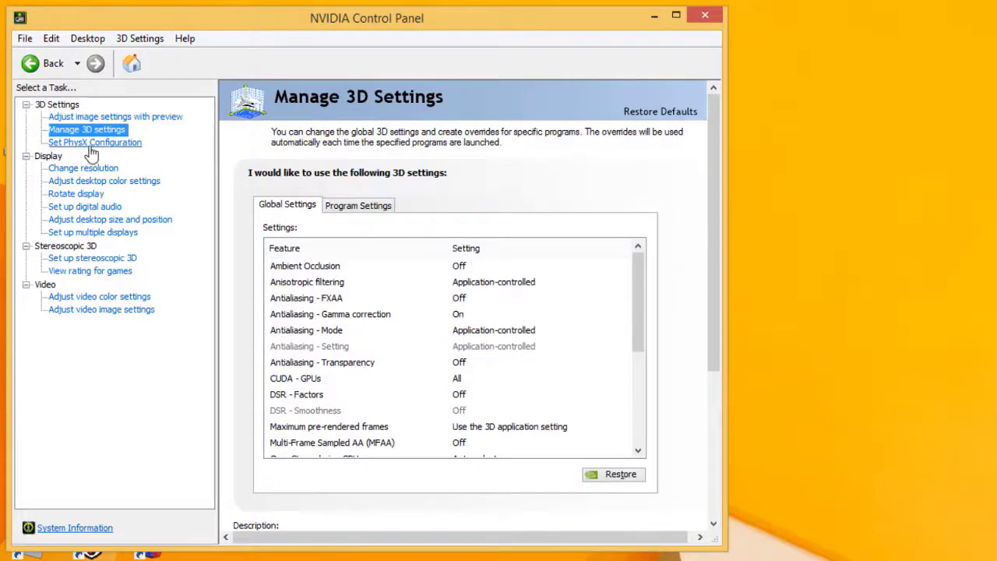
click(99, 145)
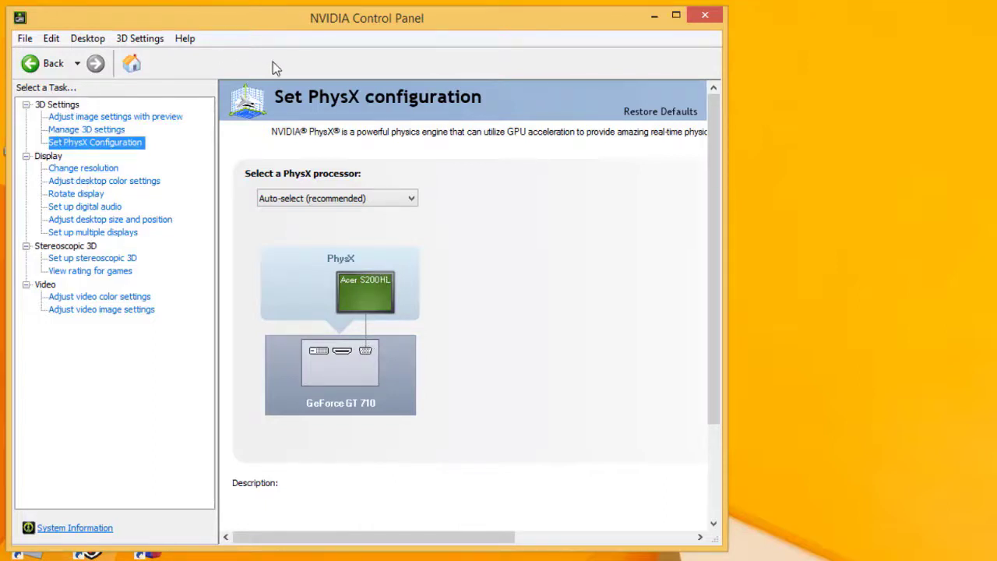
Step: Open the NVIDIA Change Resolution page and try the listed PC resolutions from 1366 × 768 down to 1024 × 768
click(70, 172)
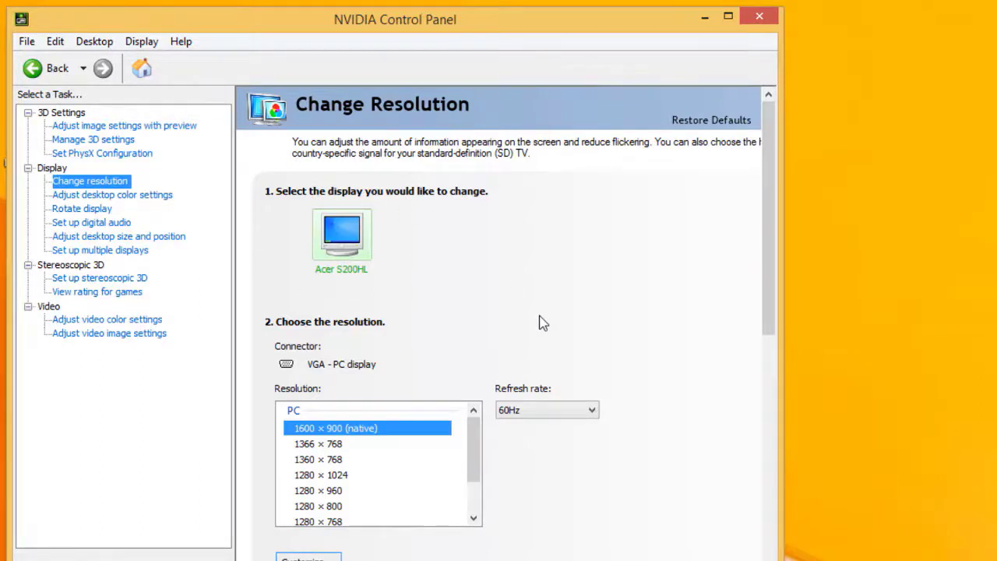
scroll(537, 330, down, 2)
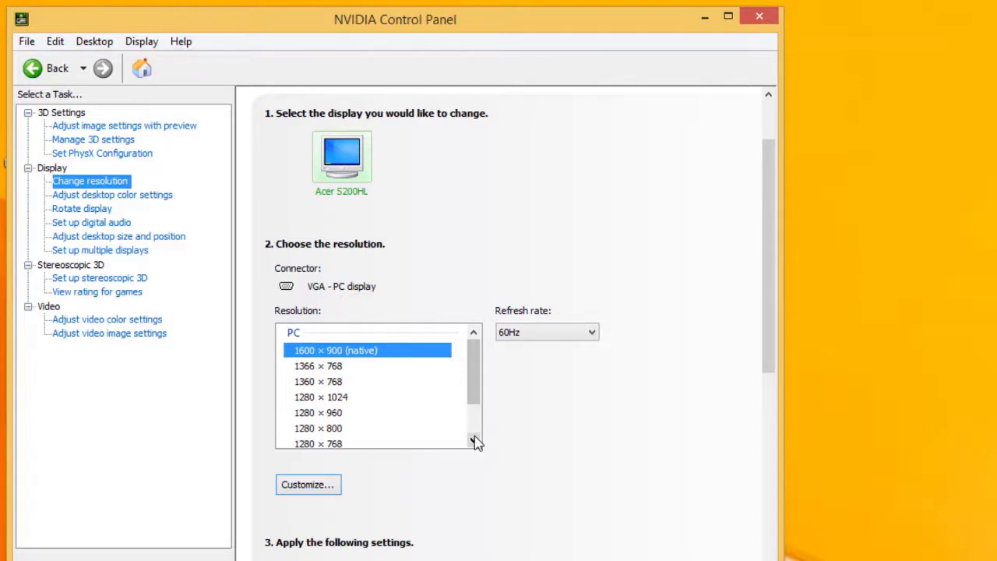
click(337, 369)
click(338, 381)
click(340, 397)
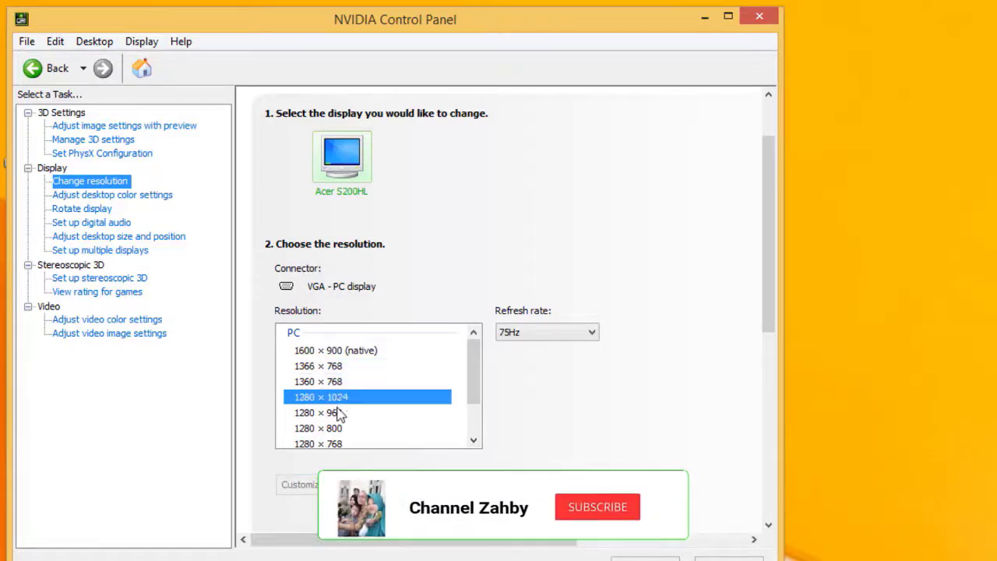
click(340, 413)
drag(473, 373, 473, 397)
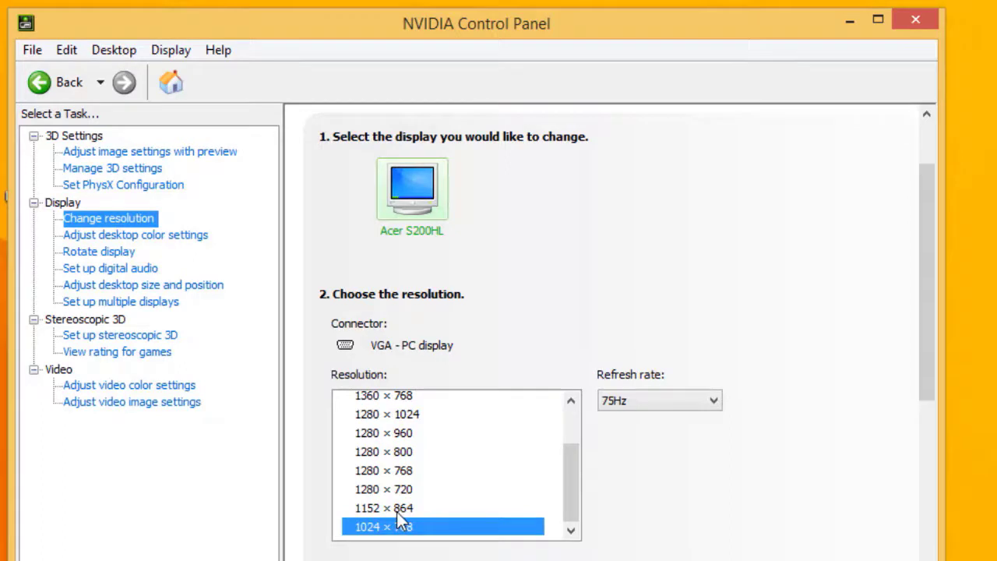
Step: Reselect the native 1600 × 900 resolution and check the refresh rates offered for it
drag(569, 479, 584, 386)
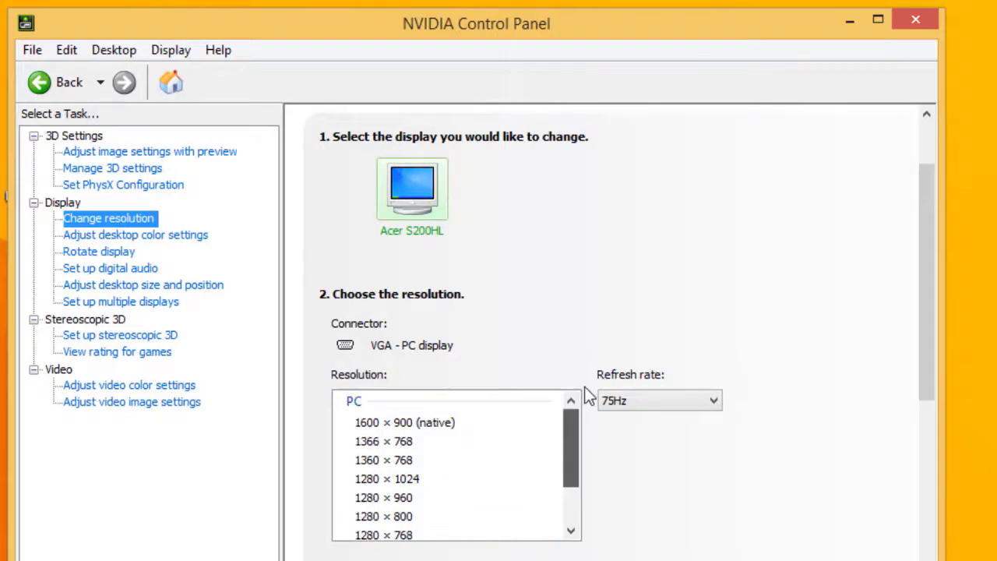
click(439, 427)
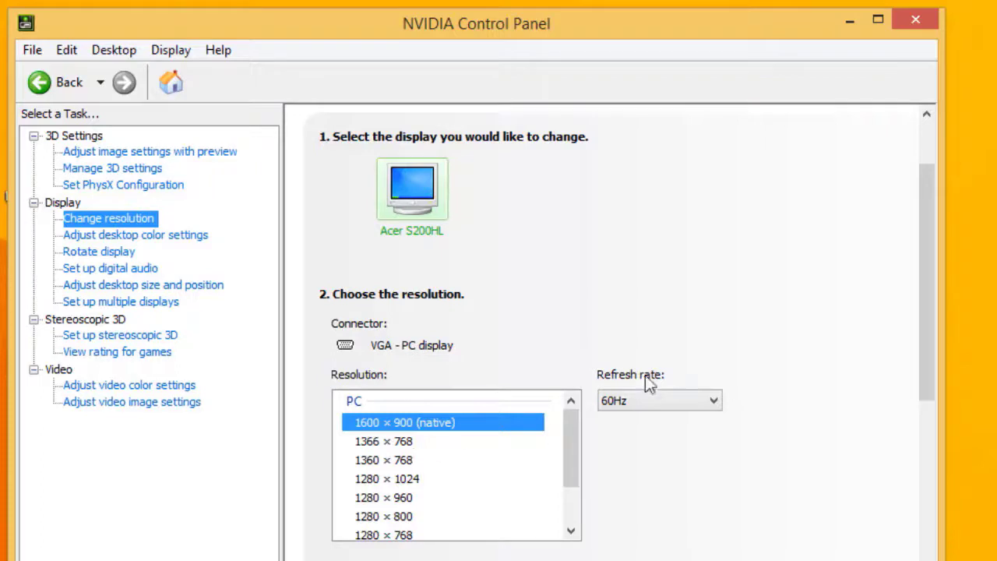
click(714, 400)
click(714, 399)
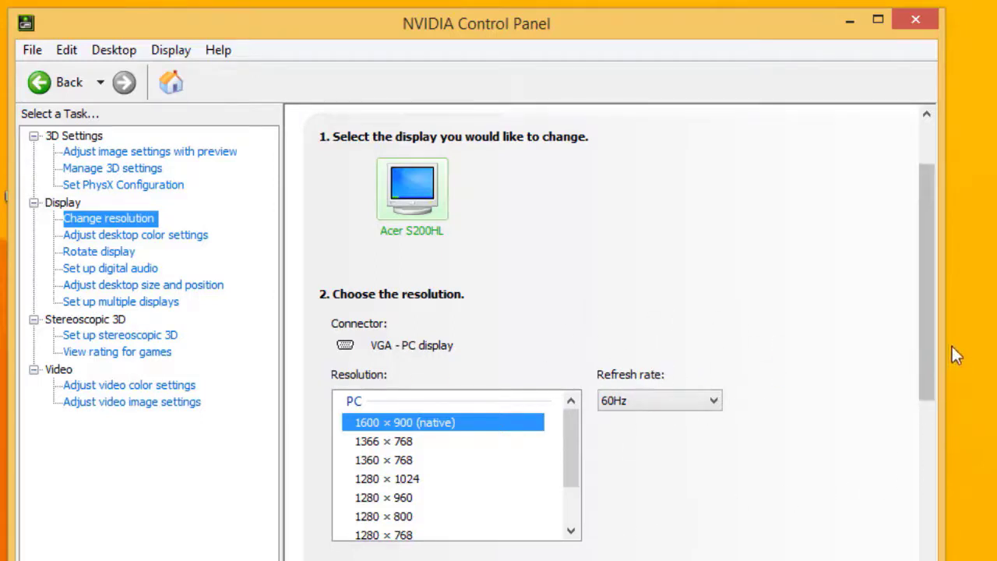
Step: Try the 1366 × 768 and 1360 × 768 resolutions and select 1280 × 1024 for the Acer S200HL display
drag(923, 341, 934, 281)
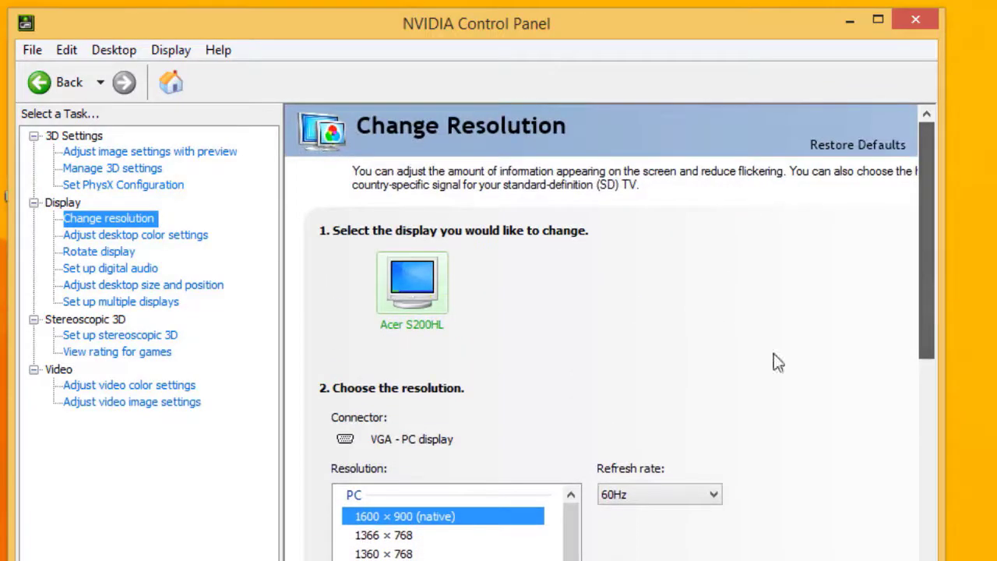
click(411, 535)
click(414, 554)
click(372, 521)
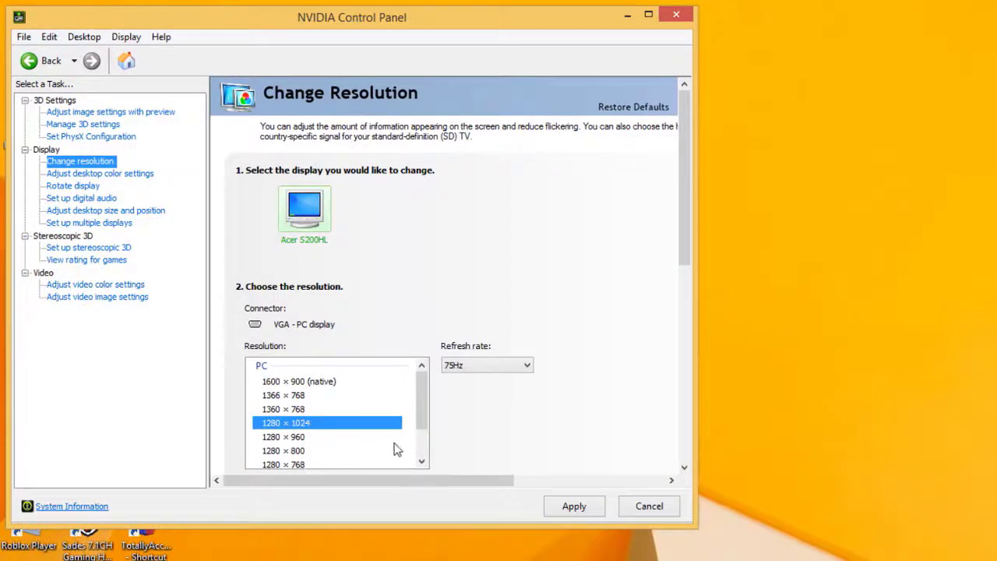
Step: Try the 1280 × 800 resolution, then select 1280 × 768 for the Acer S200HL display and try to apply it
scroll(423, 411, down, 1)
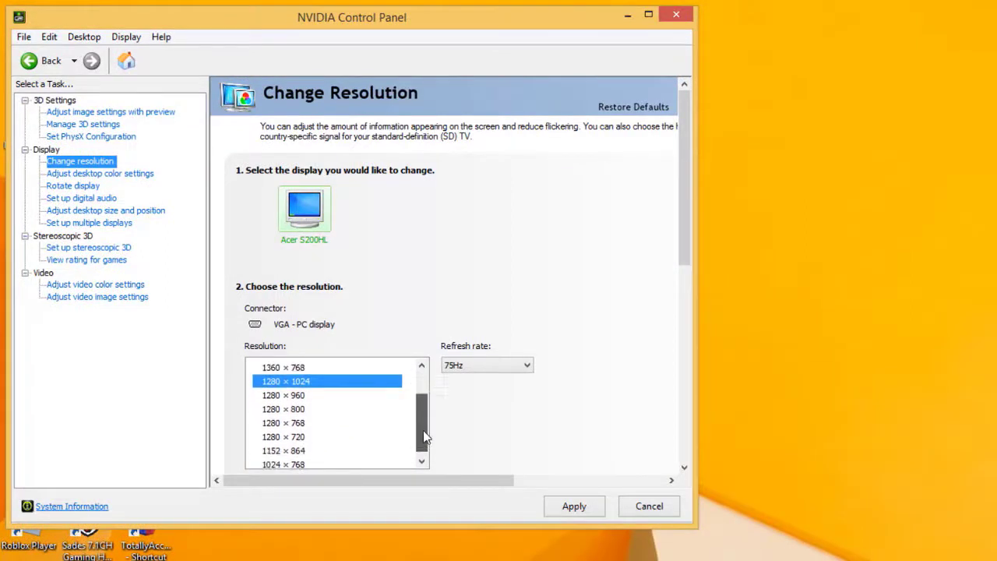
click(289, 411)
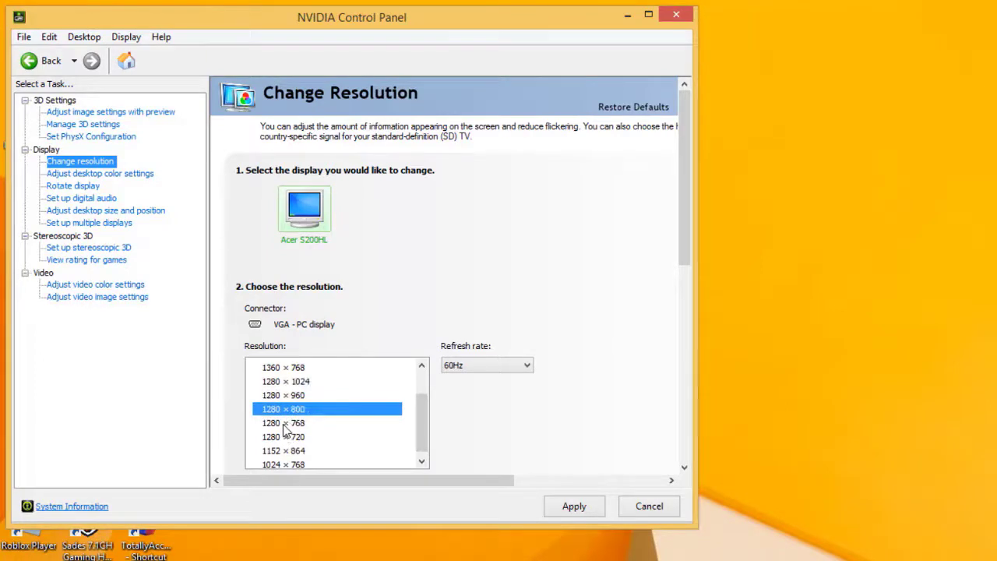
click(284, 424)
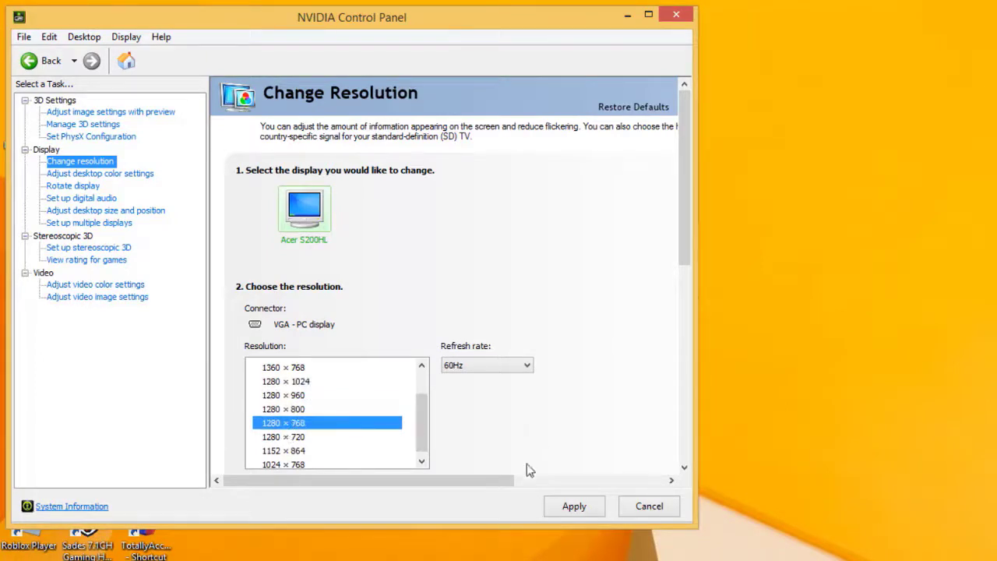
click(573, 507)
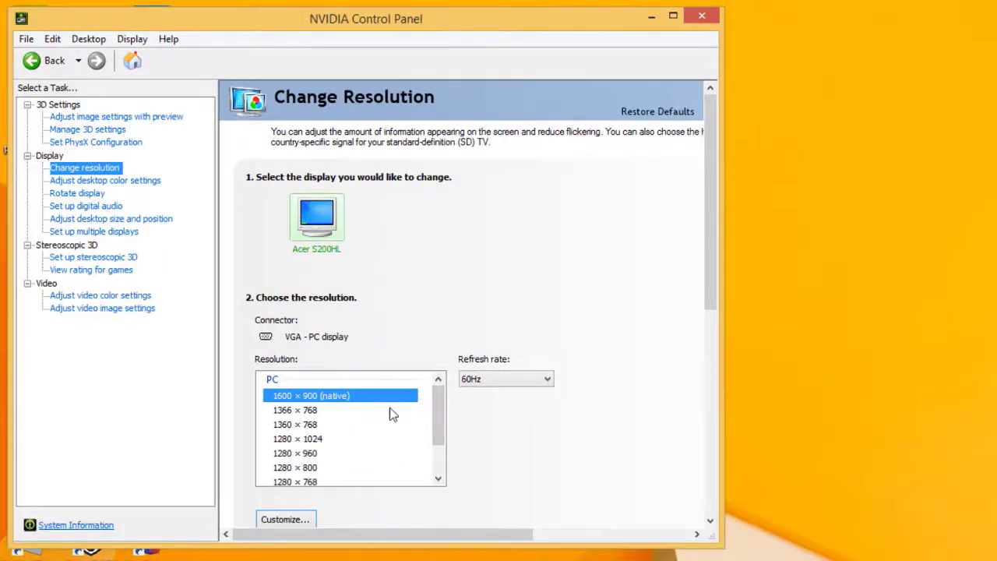
Step: Review the full list of PC resolutions with 1600 × 900 (native) kept selected, and close the NVIDIA Control Panel
scroll(441, 467, down, 2)
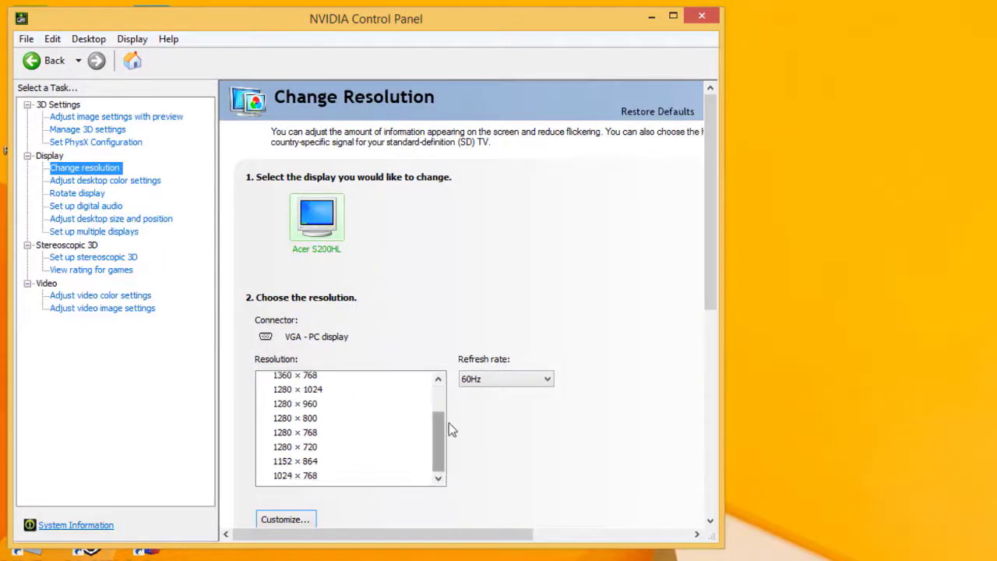
scroll(440, 409, up, 2)
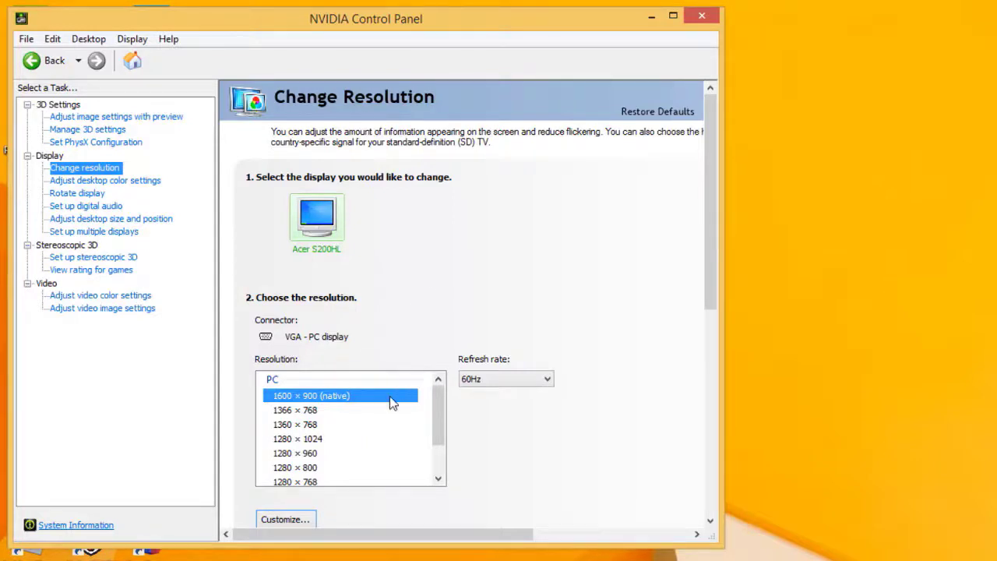
click(443, 467)
click(438, 397)
click(702, 17)
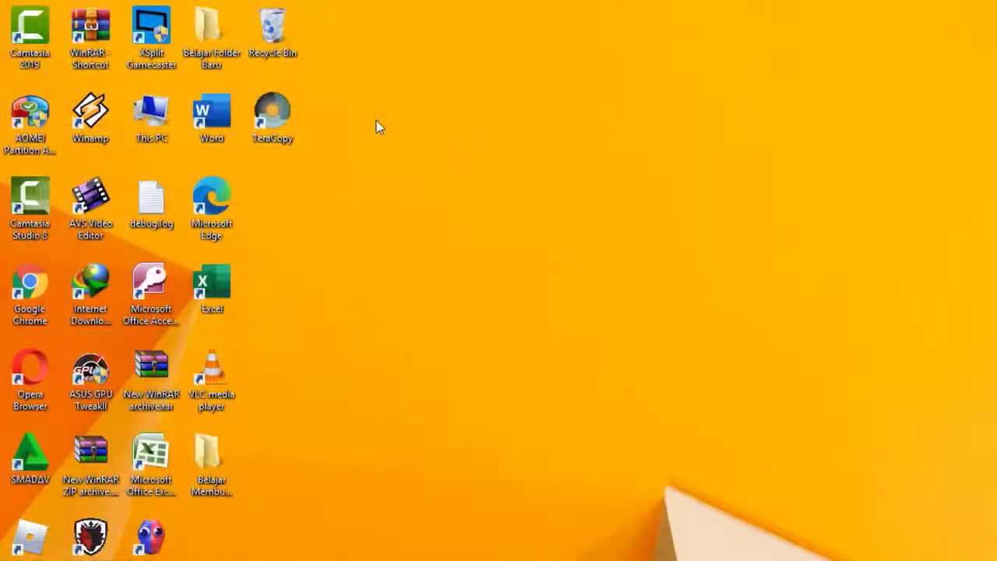